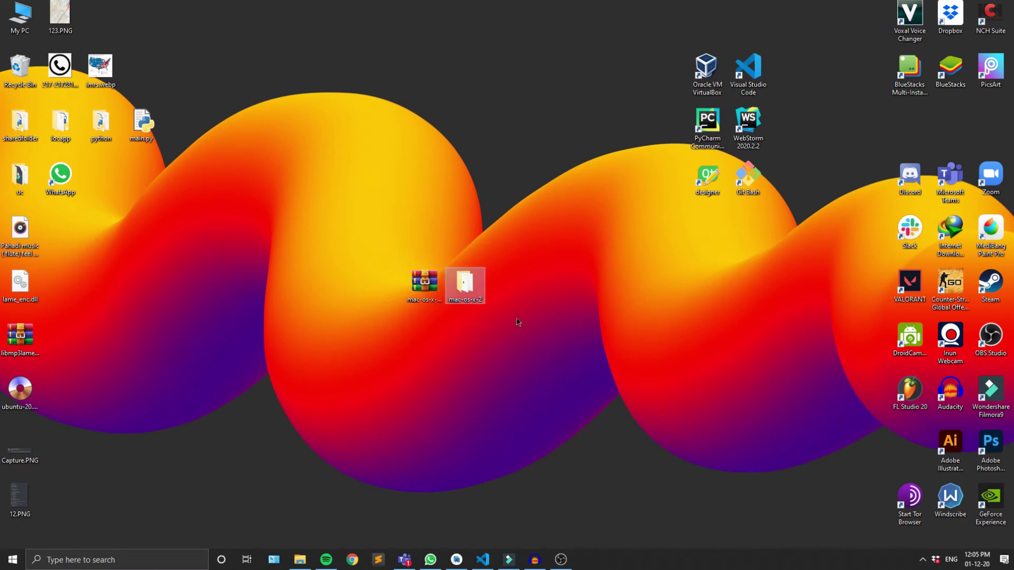
- Open the mac-os-x-2 folder and select all its cursor files
double_click(468, 285)
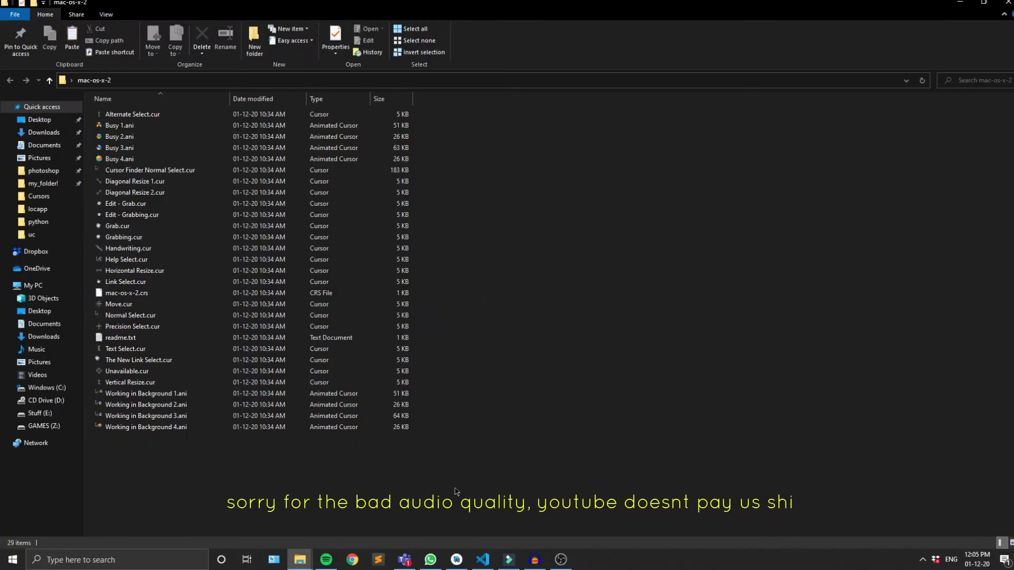
mouse_move(456, 489)
left_mouse_down()
mouse_move(216, 183)
mouse_move(200, 118)
left_mouse_up()
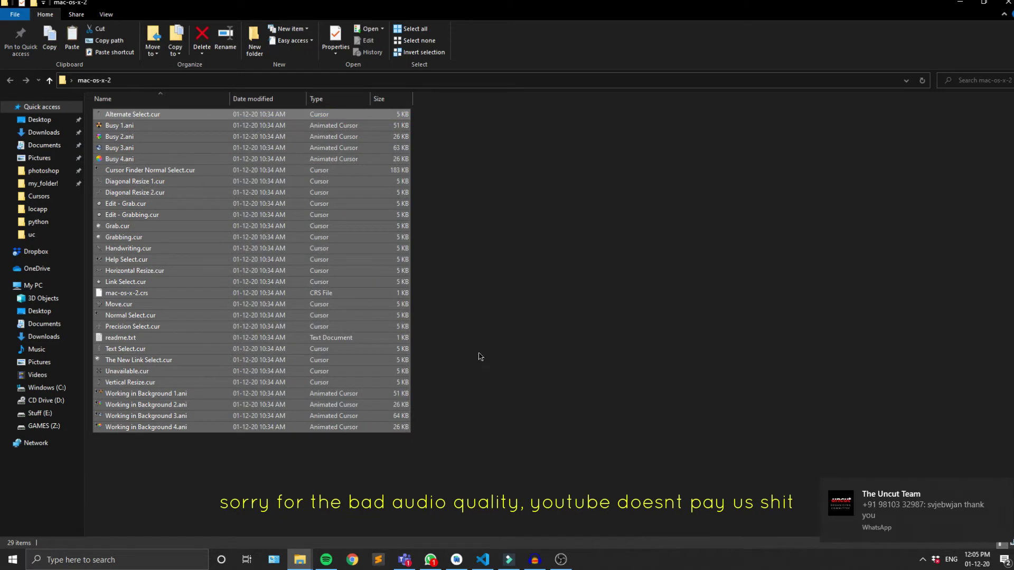
left_click(1004, 489)
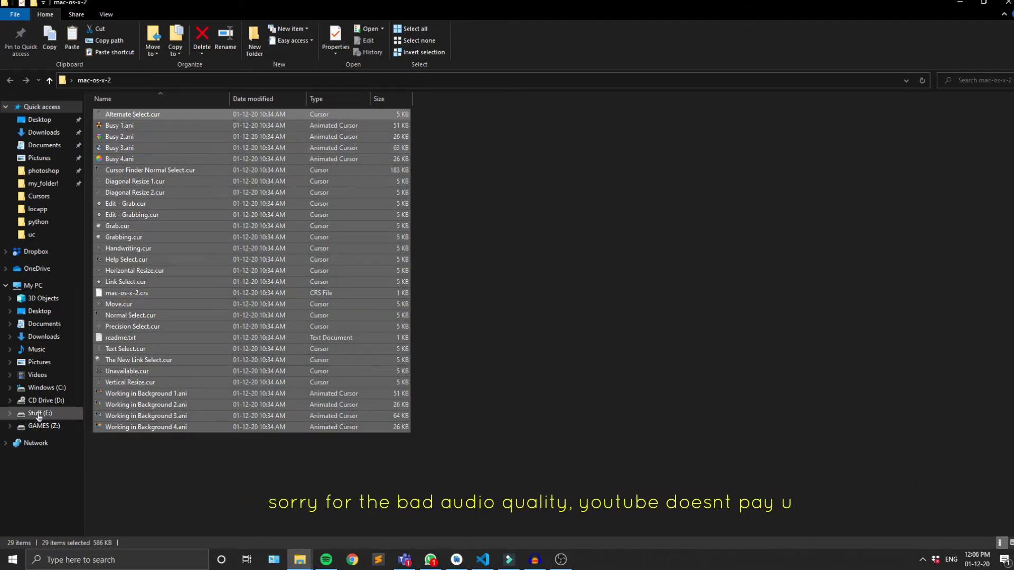
- Paste the cursor files into C:\Windows\Cursors, skipping files that already exist
left_click(49, 392)
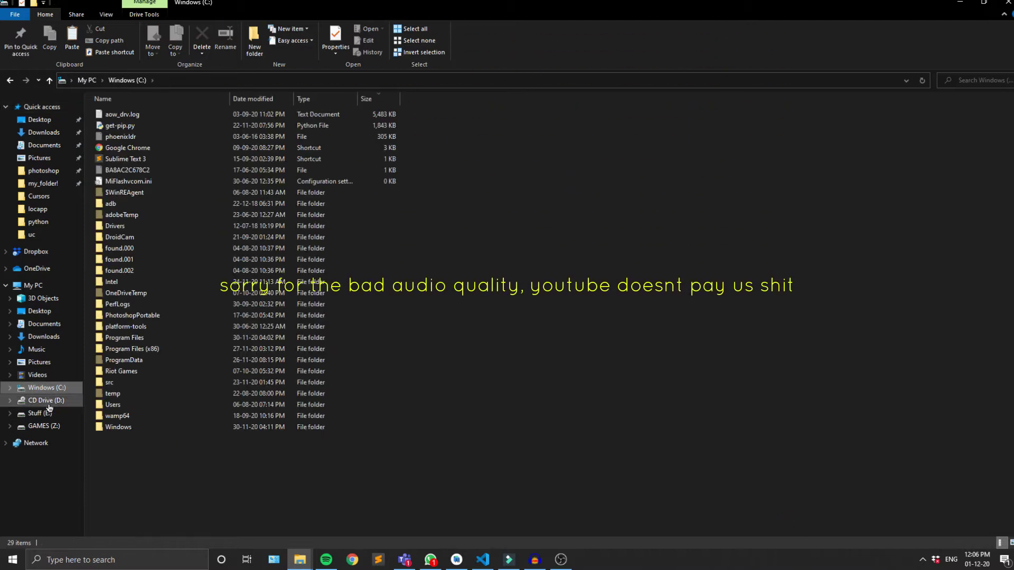
double_click(125, 429)
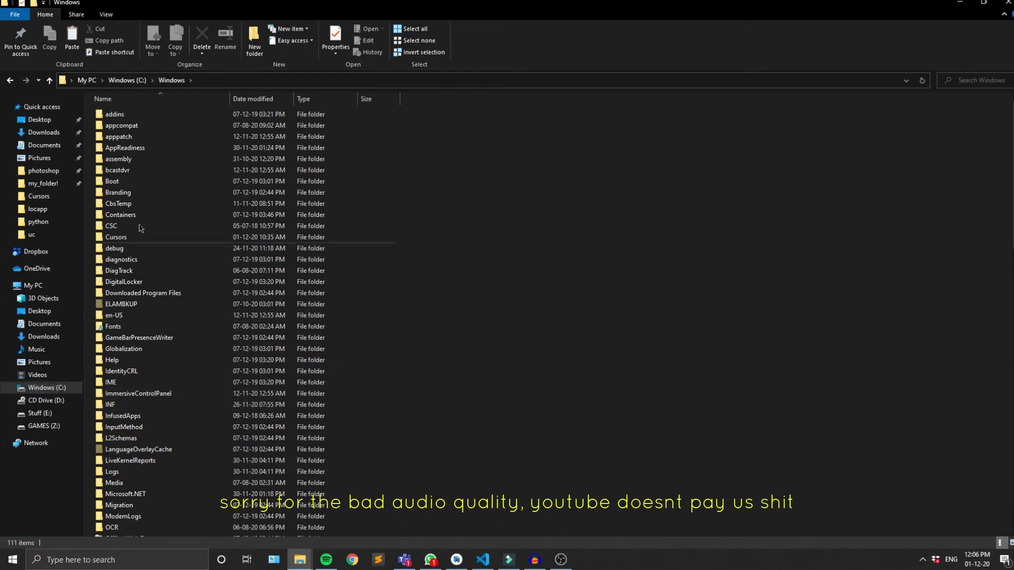
double_click(150, 238)
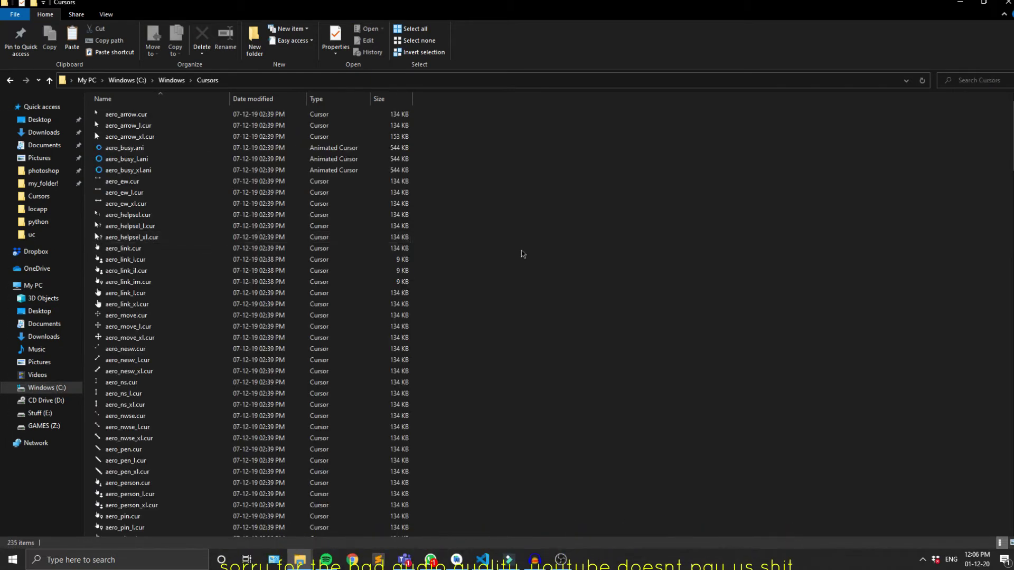
key("ctrl+v")
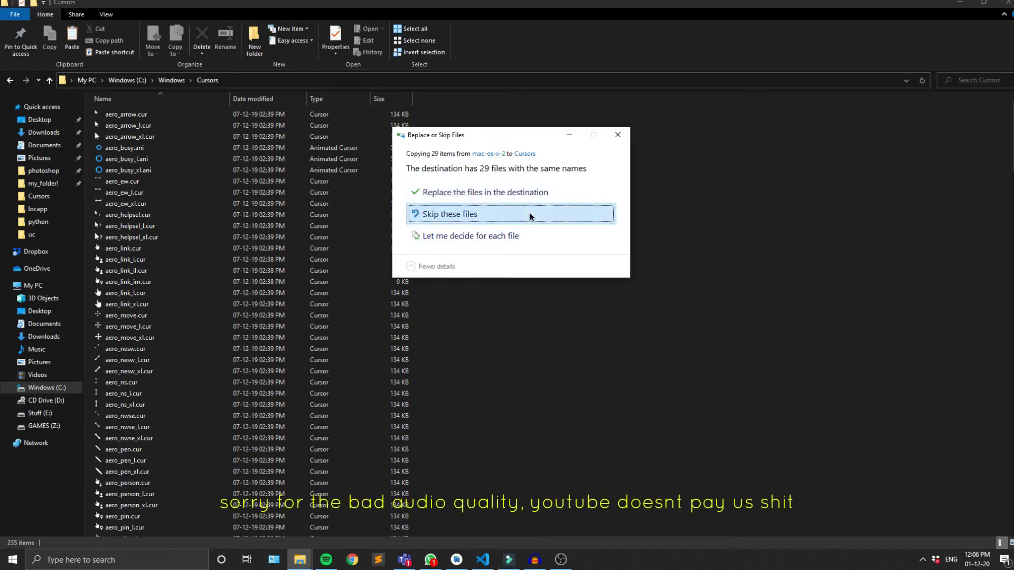
left_click(595, 216)
key("super+d")
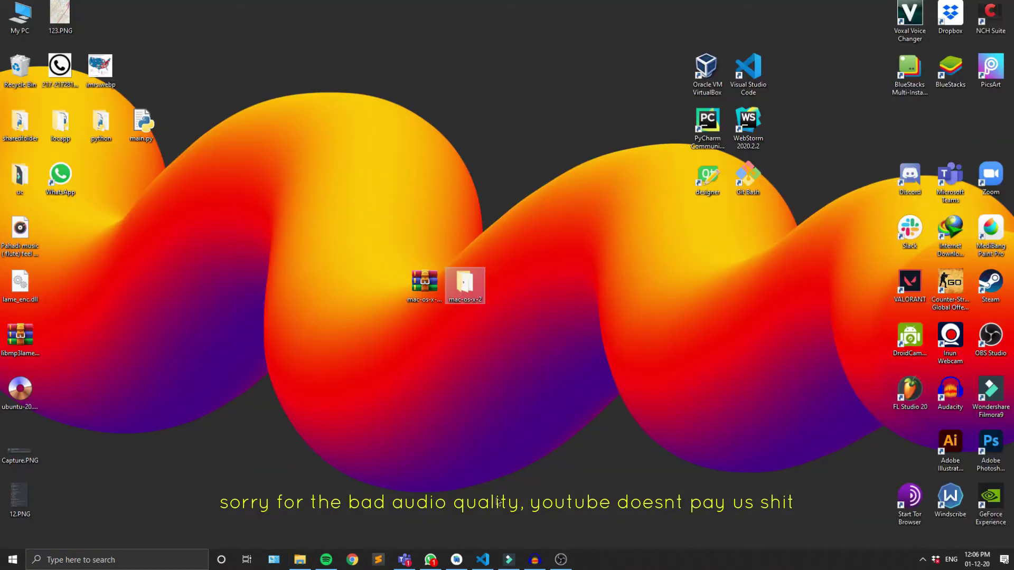
left_click(275, 560)
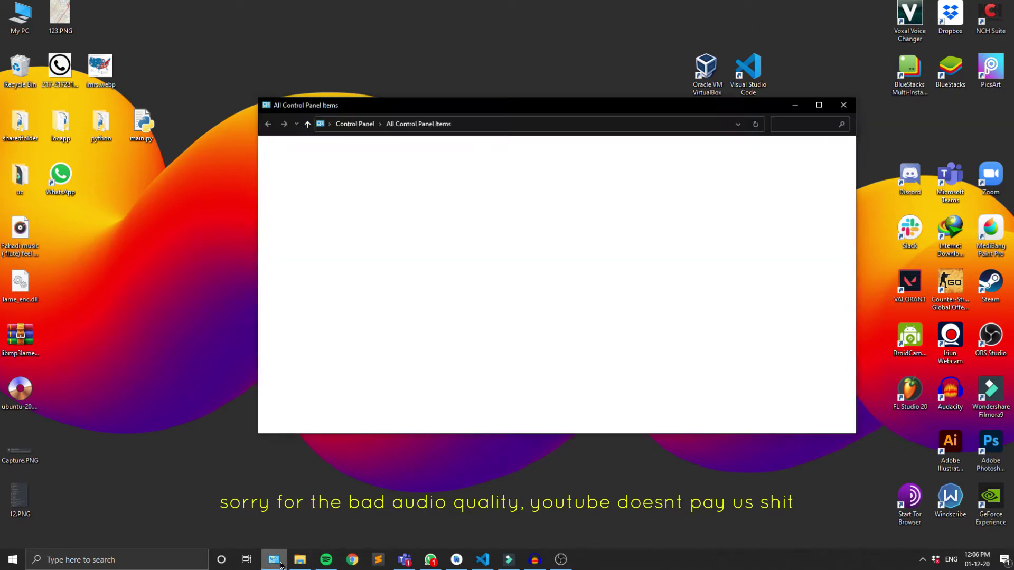
scroll(720, 373, "down", 2)
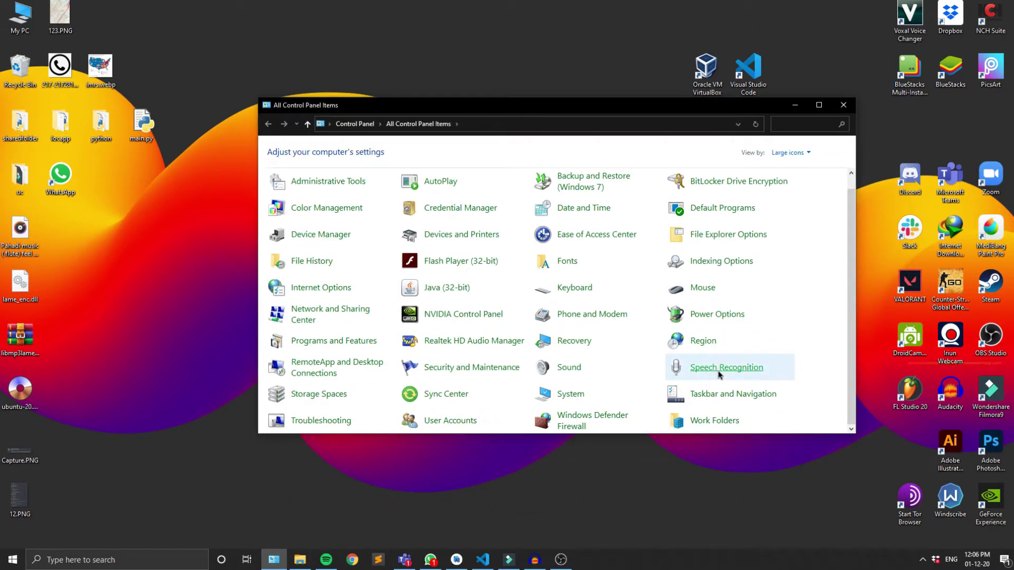
left_click(702, 288)
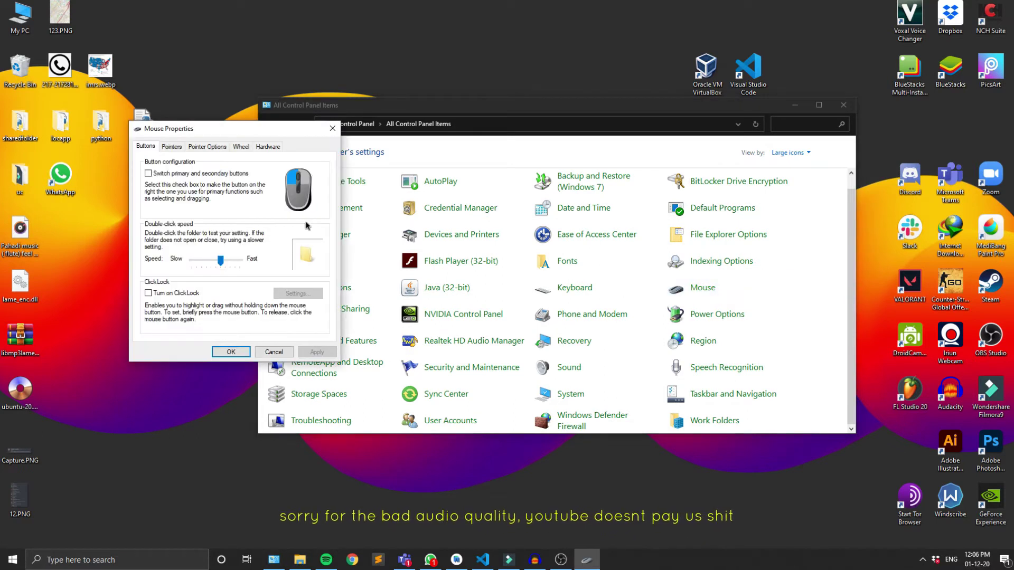
left_click(171, 146)
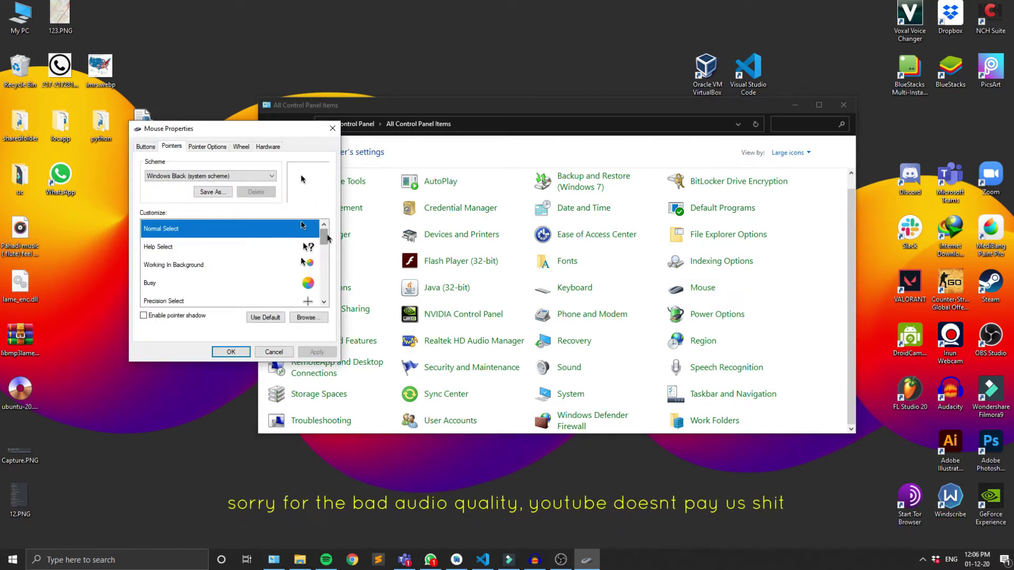
mouse_move(324, 238)
left_mouse_down()
mouse_move(324, 256)
mouse_move(324, 237)
left_mouse_up()
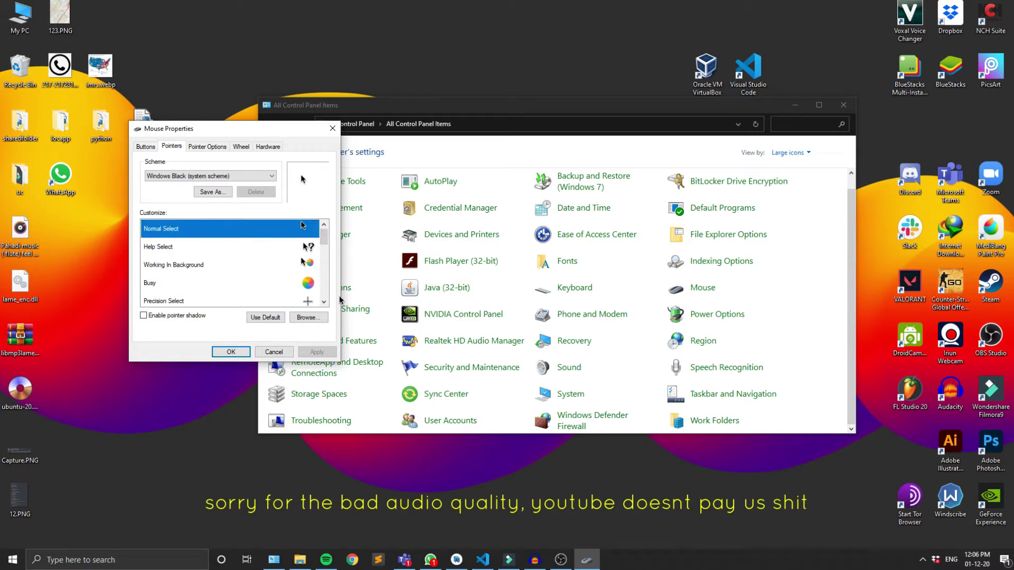
left_click(311, 317)
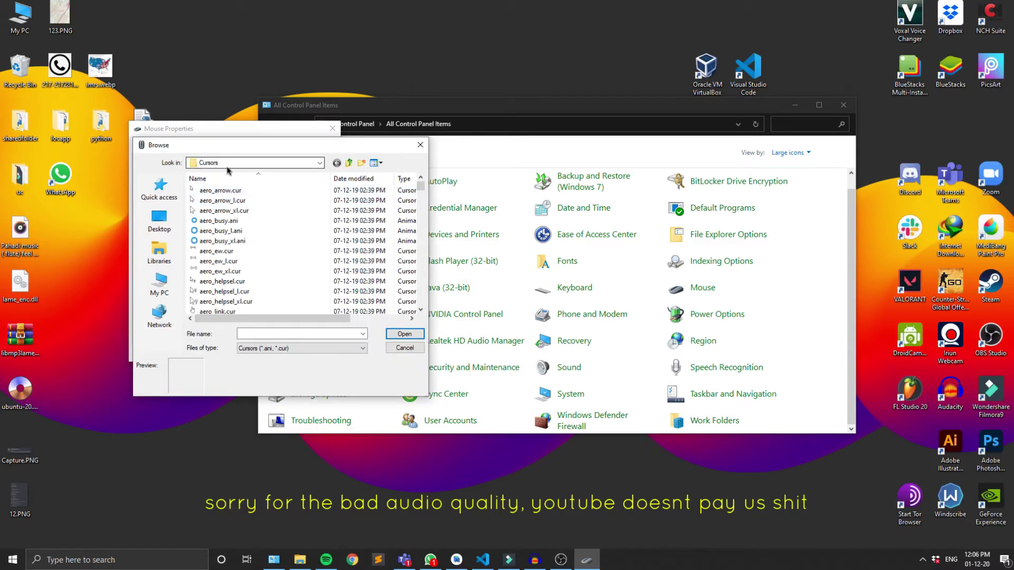
mouse_move(421, 183)
left_mouse_down()
mouse_move(420, 257)
mouse_move(421, 219)
left_mouse_up()
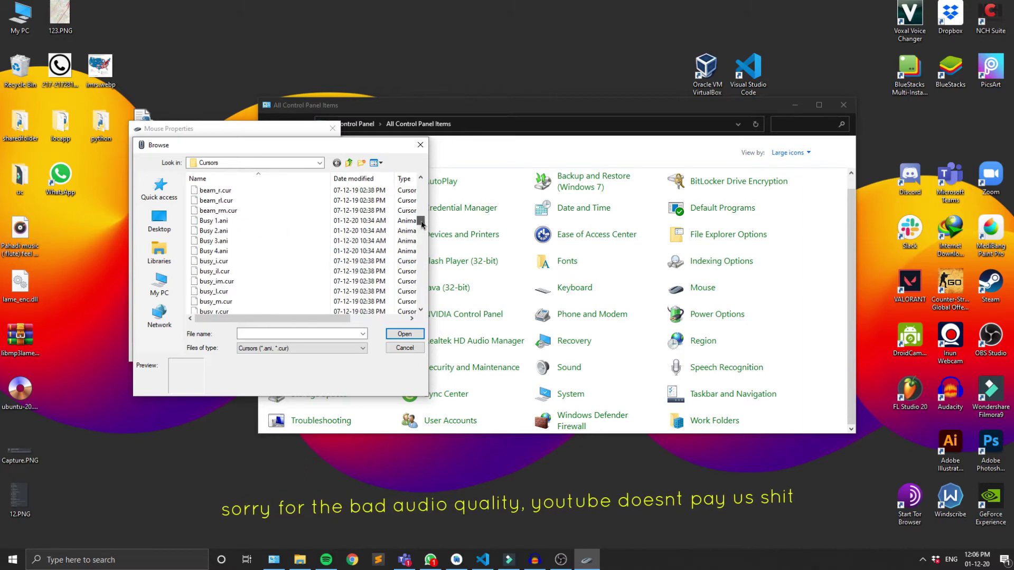
left_click(407, 347)
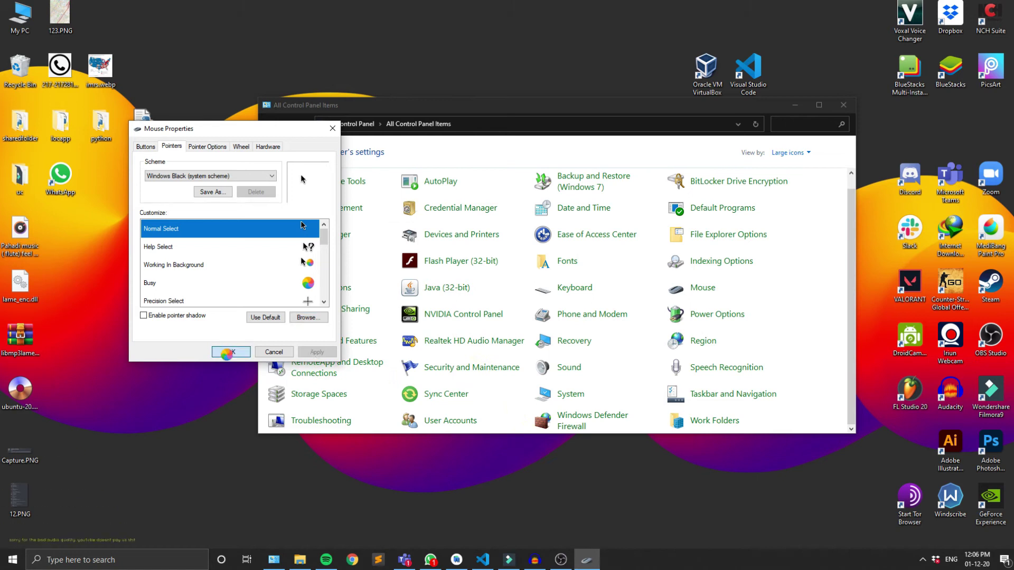
left_click(231, 352)
- Close Control Panel, select the mac-os-x desktop items, and launch Chrome
left_click(843, 105)
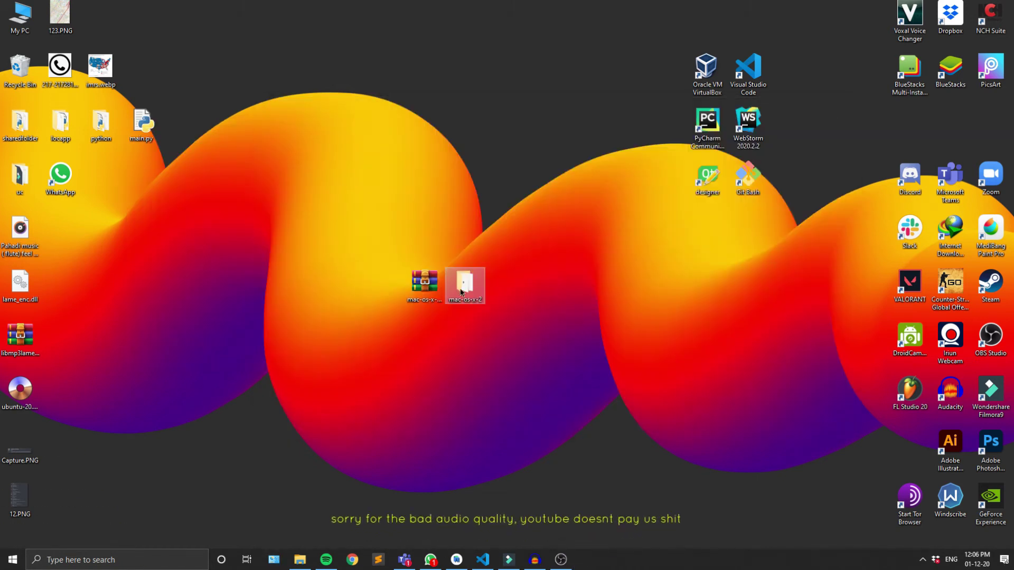
left_click_drag(357, 250, 529, 319)
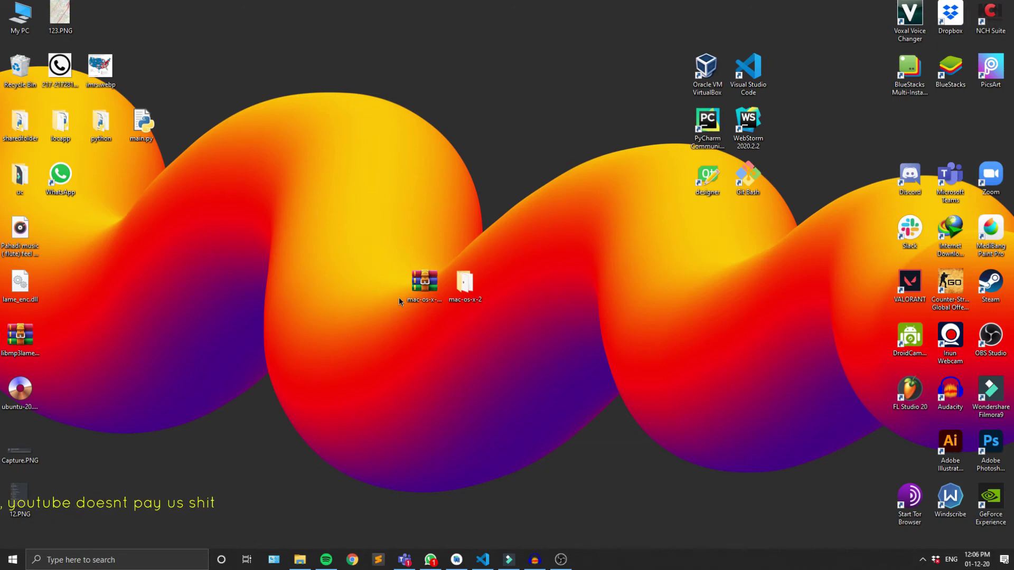
left_click(417, 305)
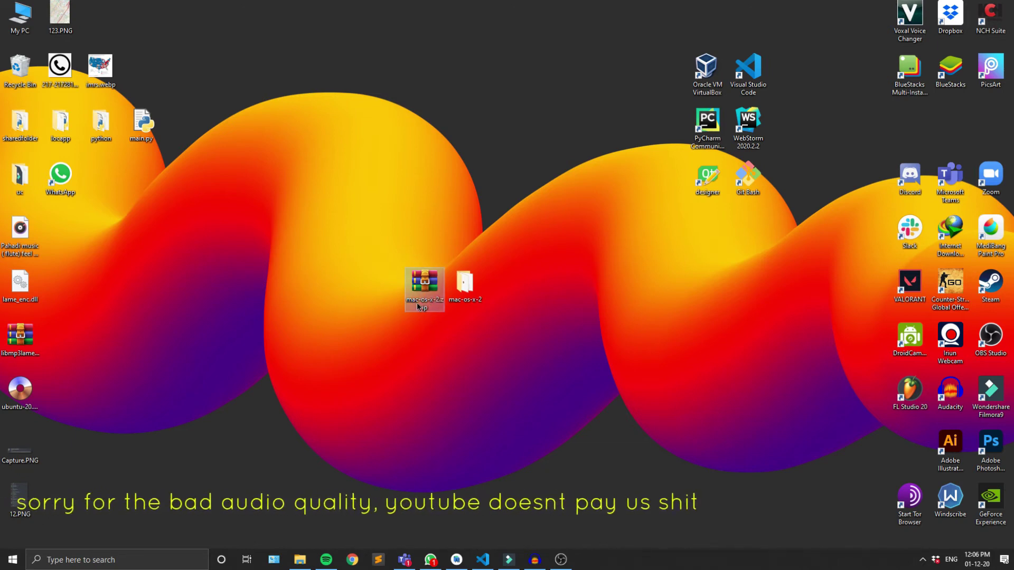
left_click(427, 381)
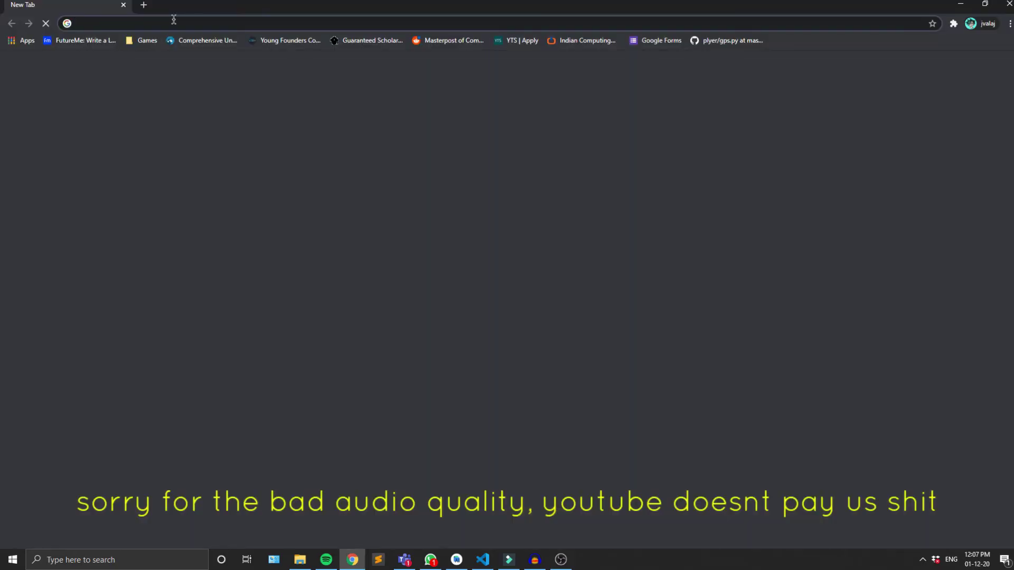
type("rw designeer")
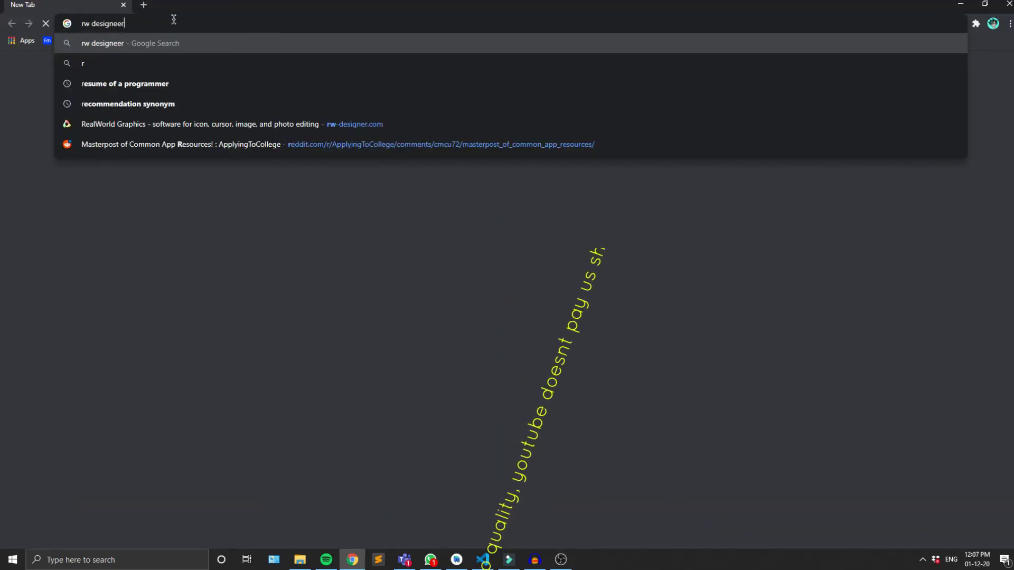
type("0")
- Search for 'rw designer' and open the rw-designer.com icon and cursor gallery
key("BackSpace")
key("Return")
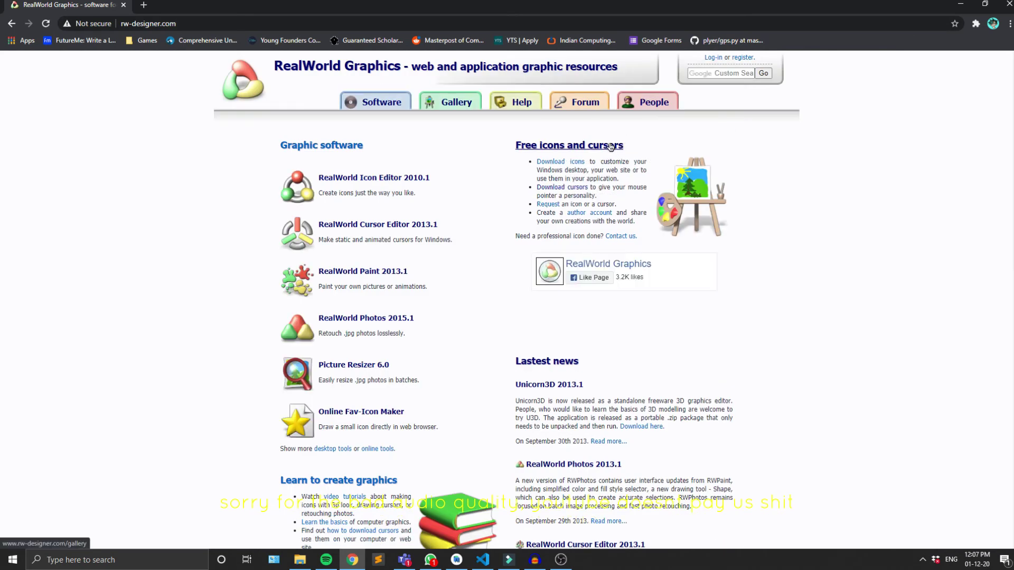
left_click(610, 146)
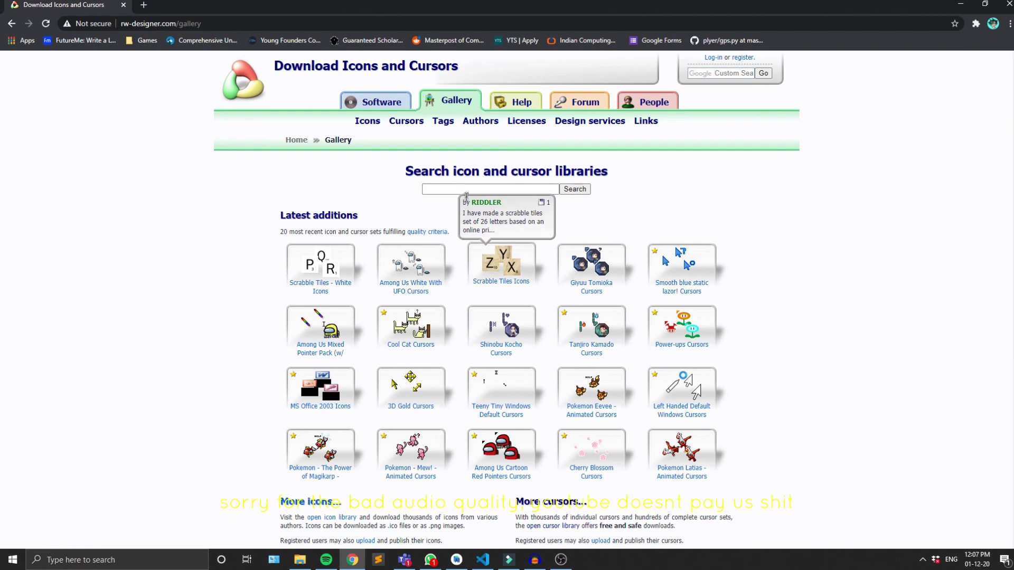
- Search the gallery for 'mac', open Mac OS X Cursors, and cancel its duplicate download
left_click(473, 189)
type("mac")
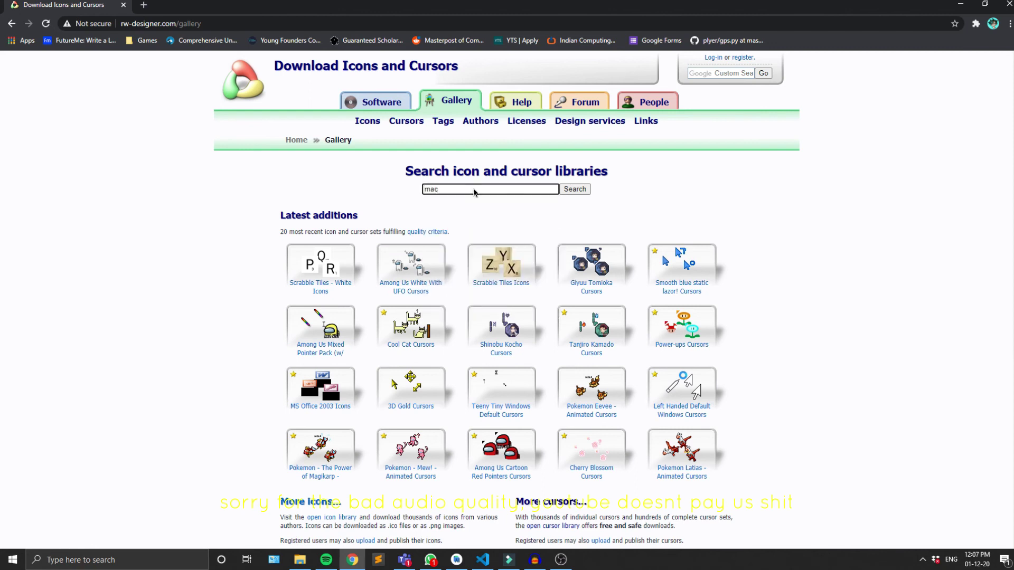
key("Return")
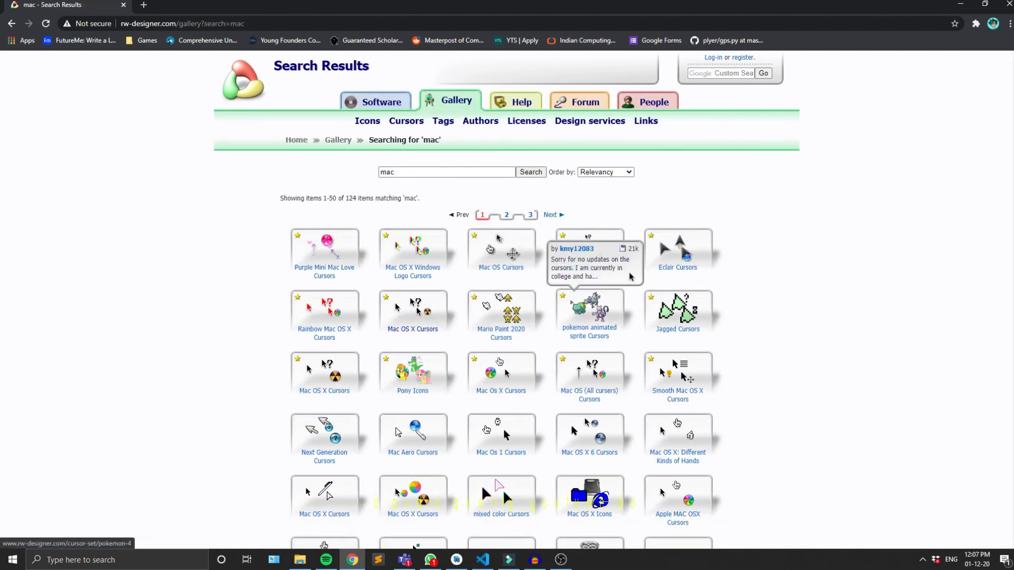
left_click(418, 318)
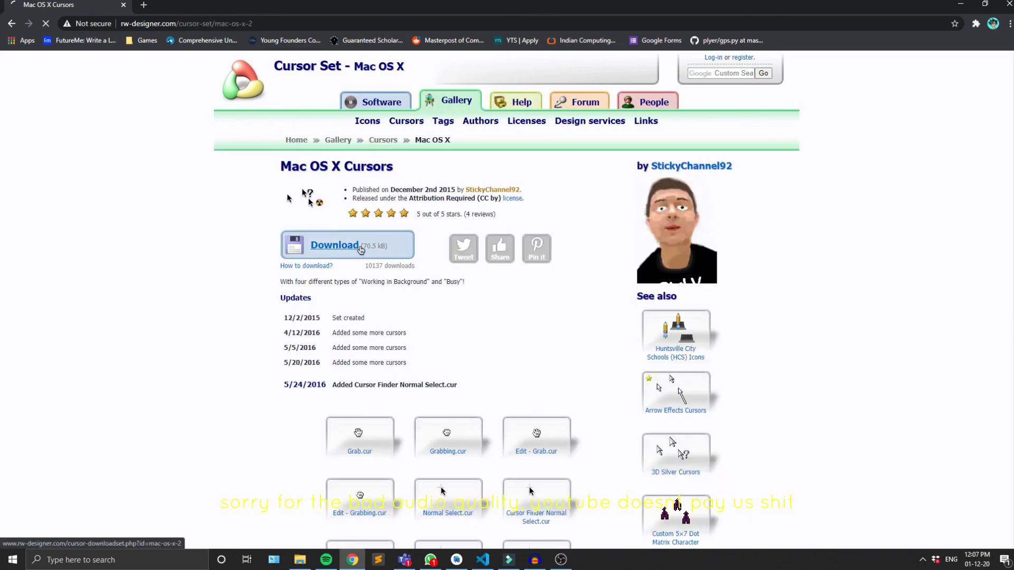
left_click(361, 247)
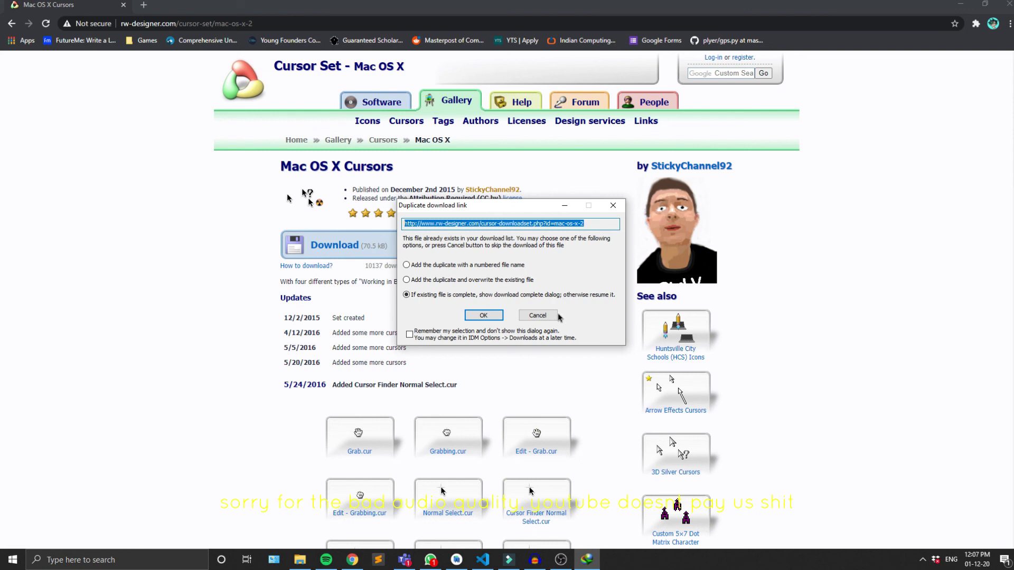
left_click(532, 316)
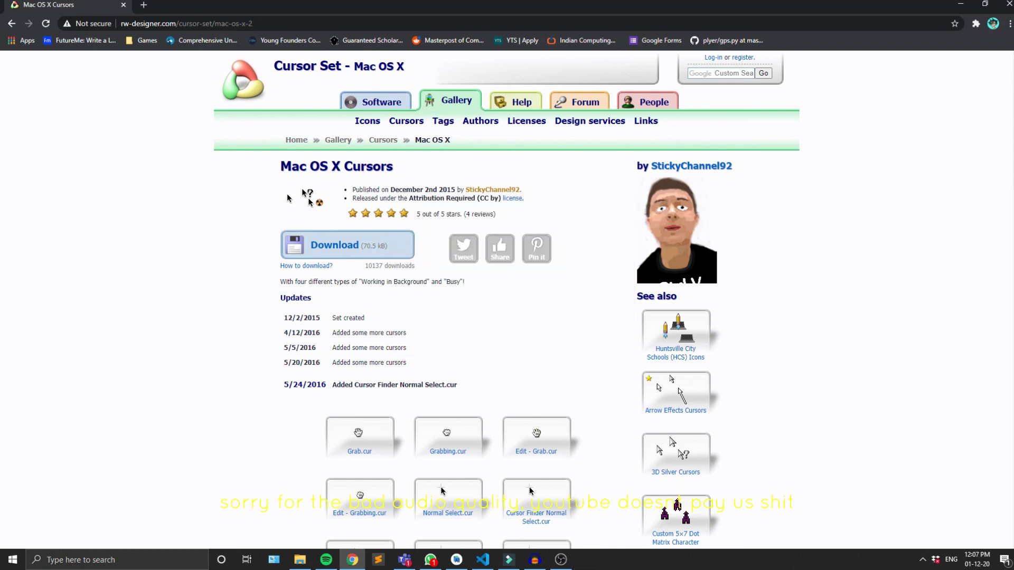